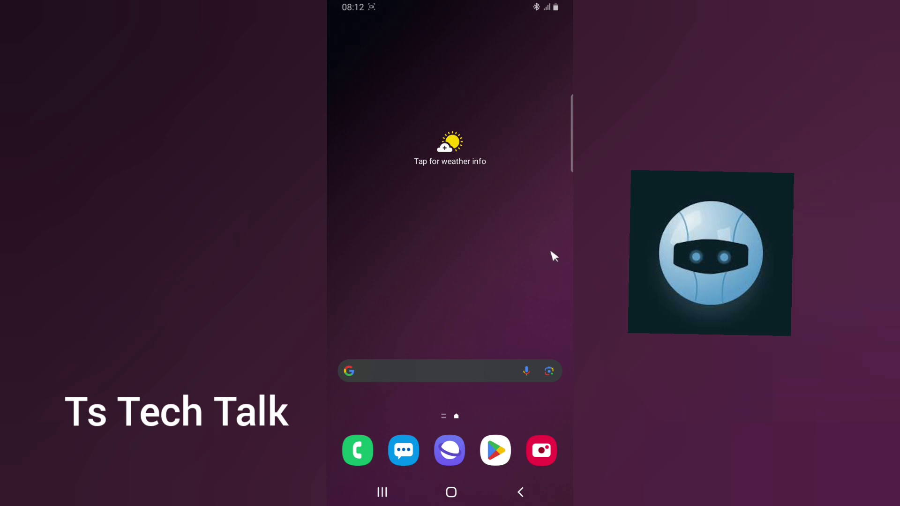
Open Settings from the app drawer and search for 'locatio'
drag(512, 273, 522, 227)
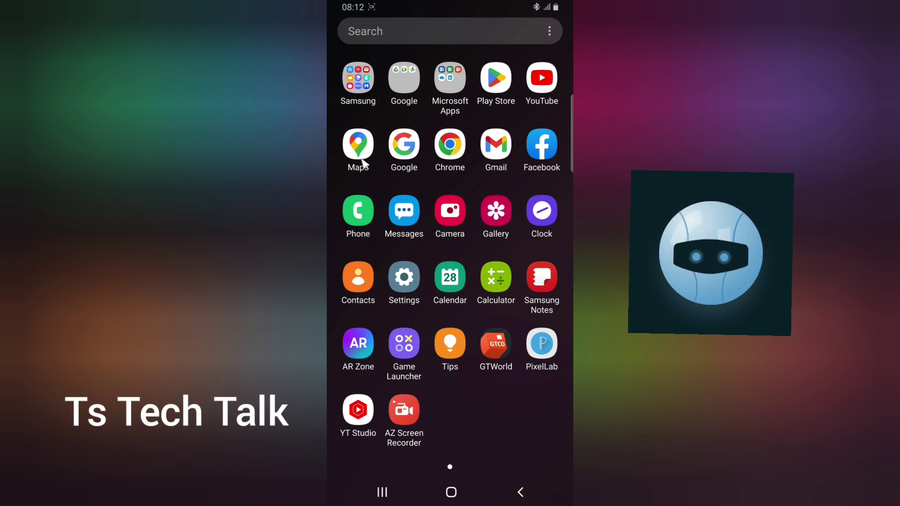
click(412, 287)
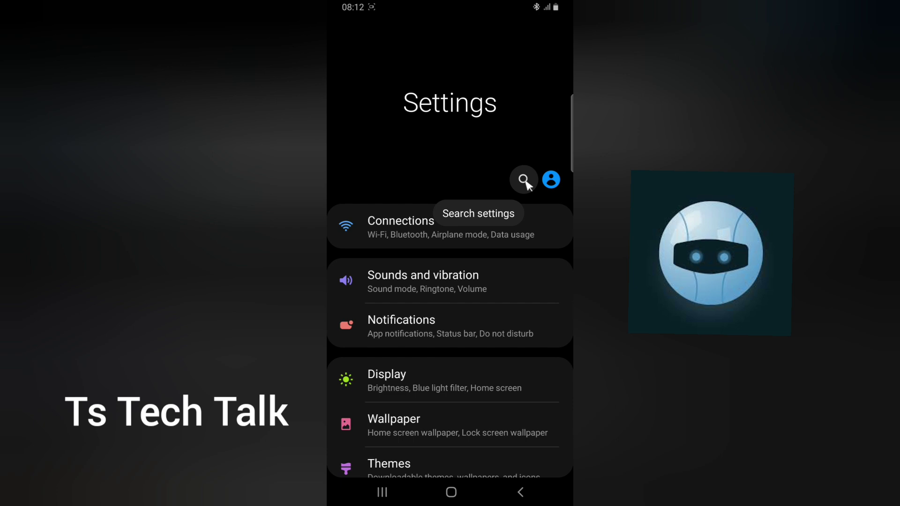
click(524, 180)
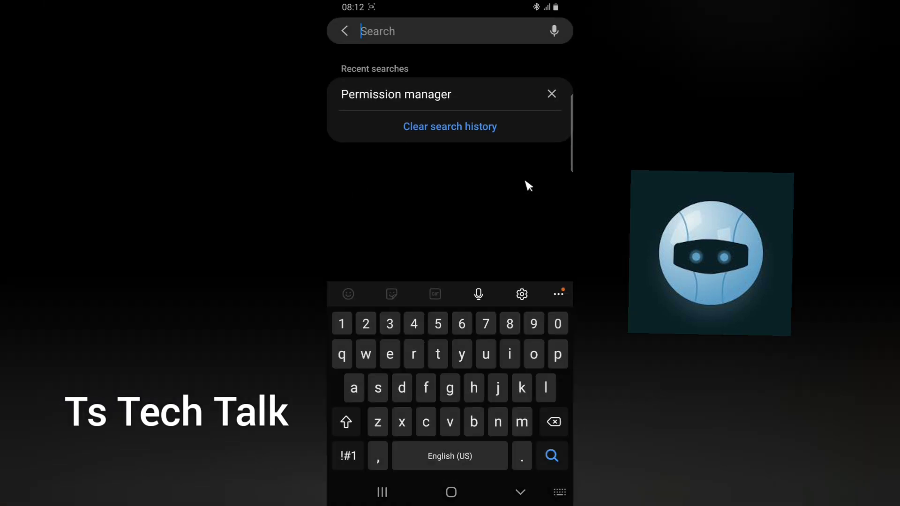
text(loca)
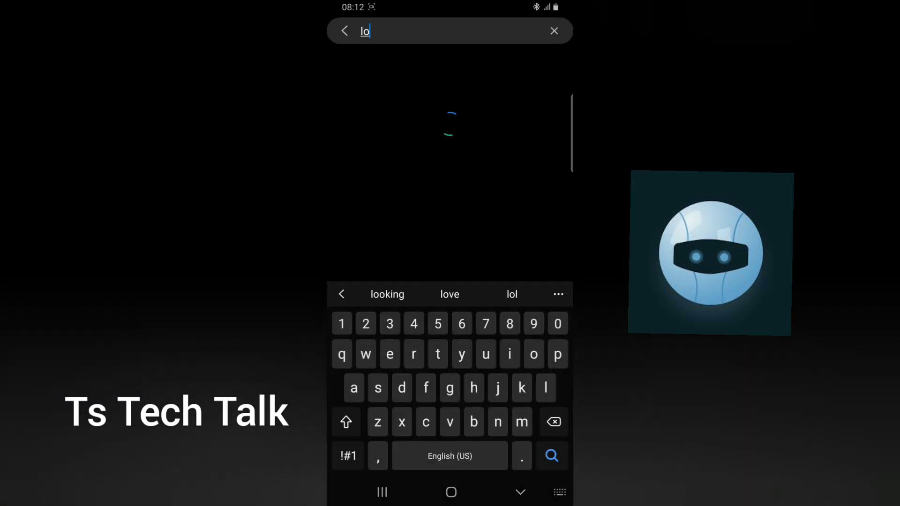
text(tio)
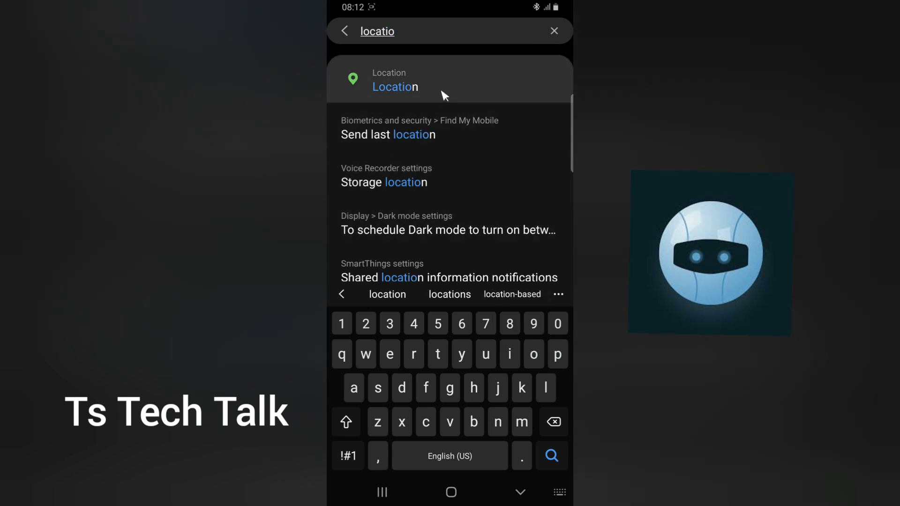
Open the Location result, scroll through its location services, then return to the home screen
click(443, 93)
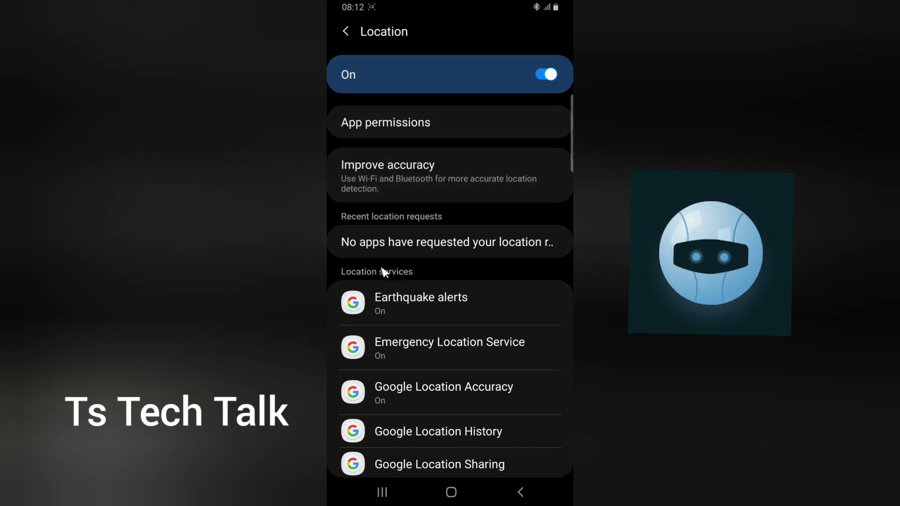
scroll(409, 276, down, 1)
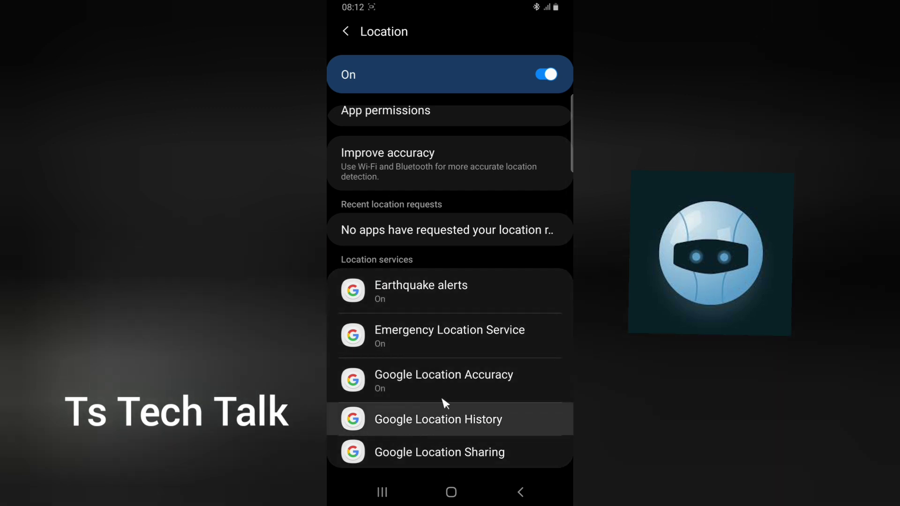
scroll(469, 319, up, 1)
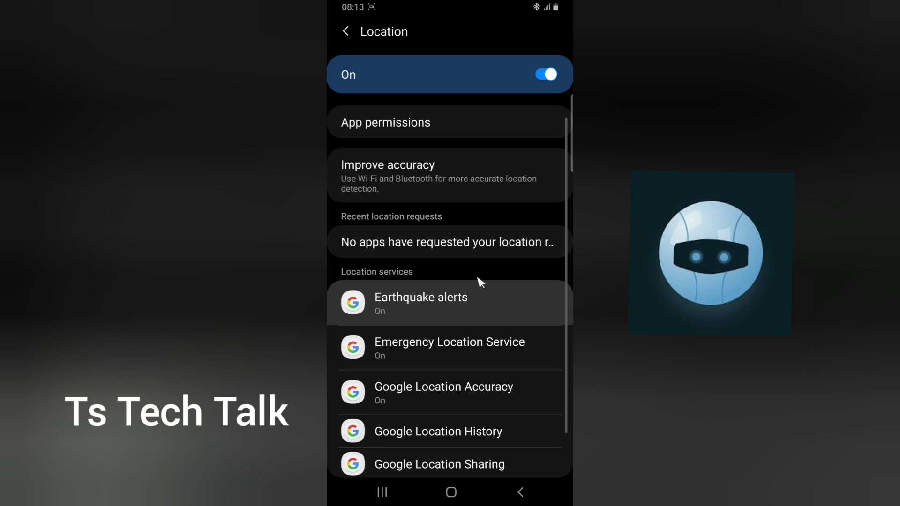
scroll(422, 183, up, 2)
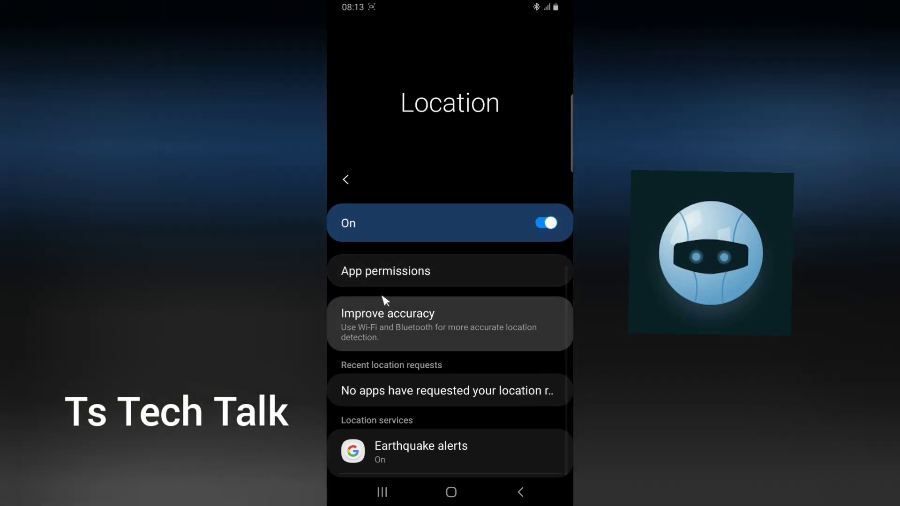
scroll(393, 297, down, 2)
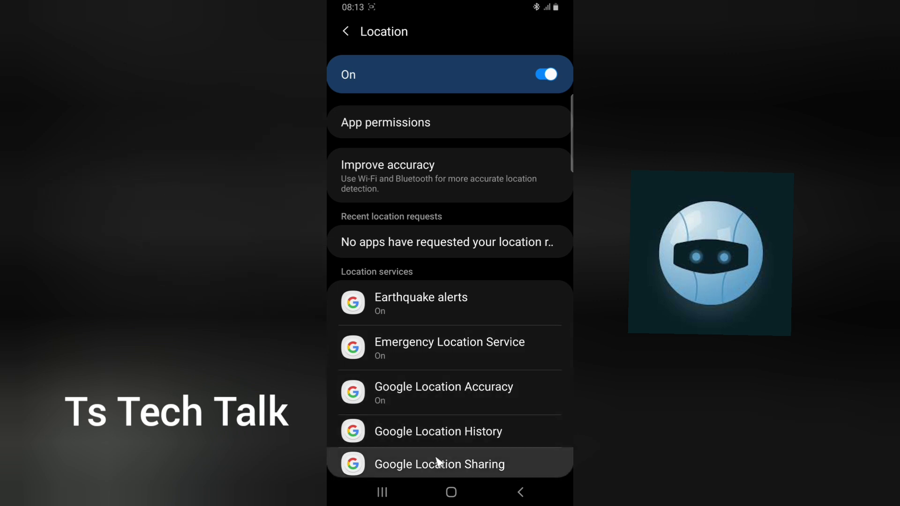
click(450, 491)
Launch Google Maps and zoom to street level around your current location
drag(451, 411, 487, 78)
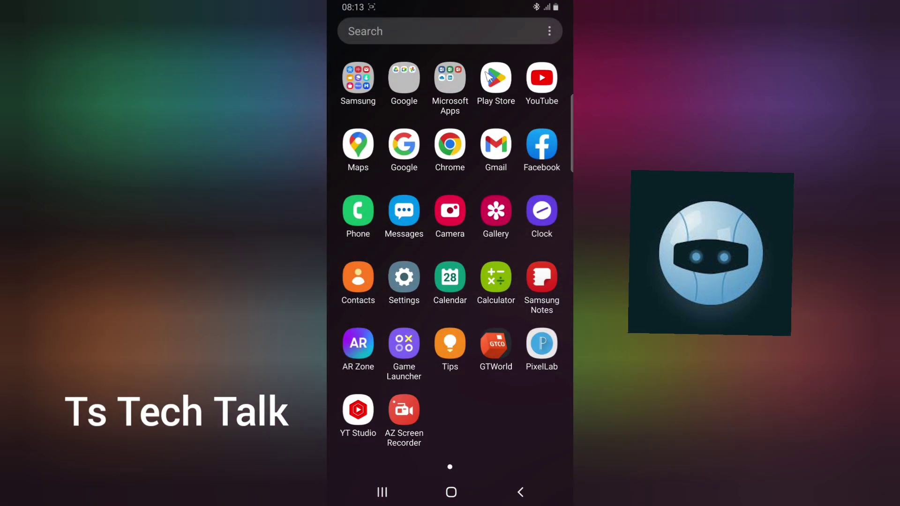
click(368, 149)
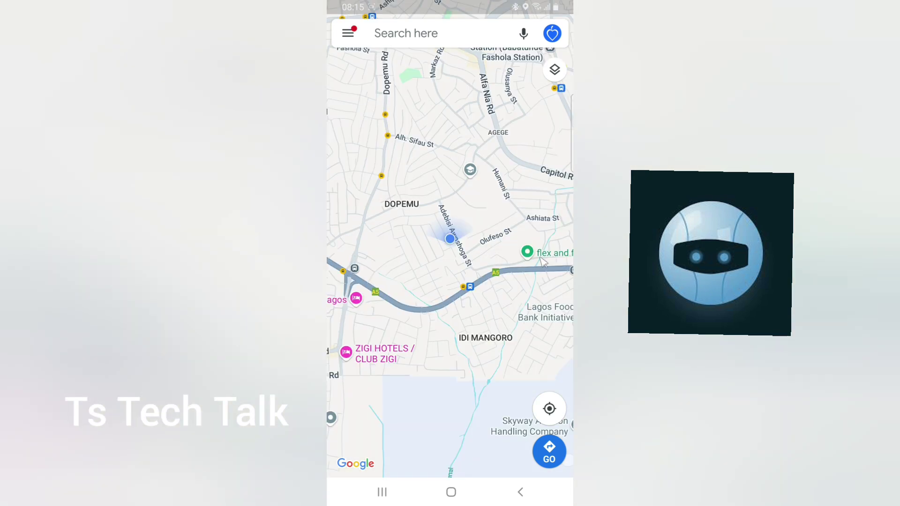
click(550, 409)
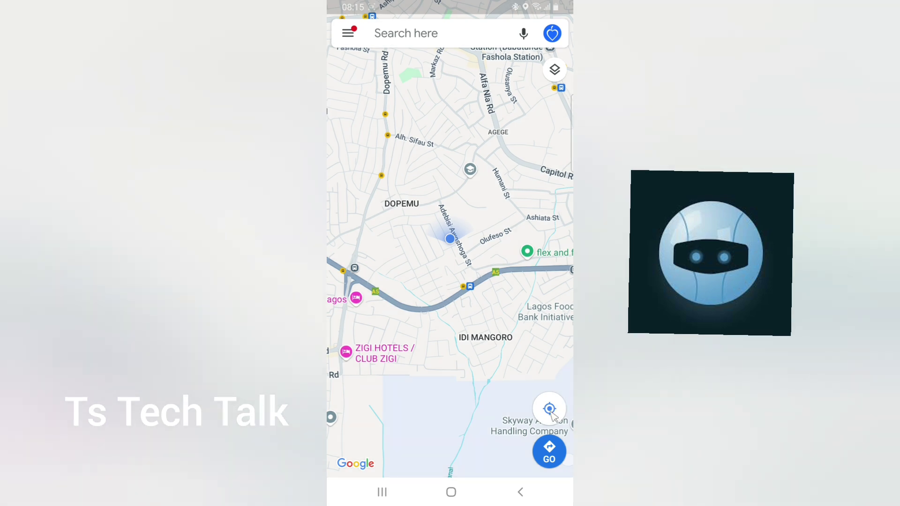
click(550, 409)
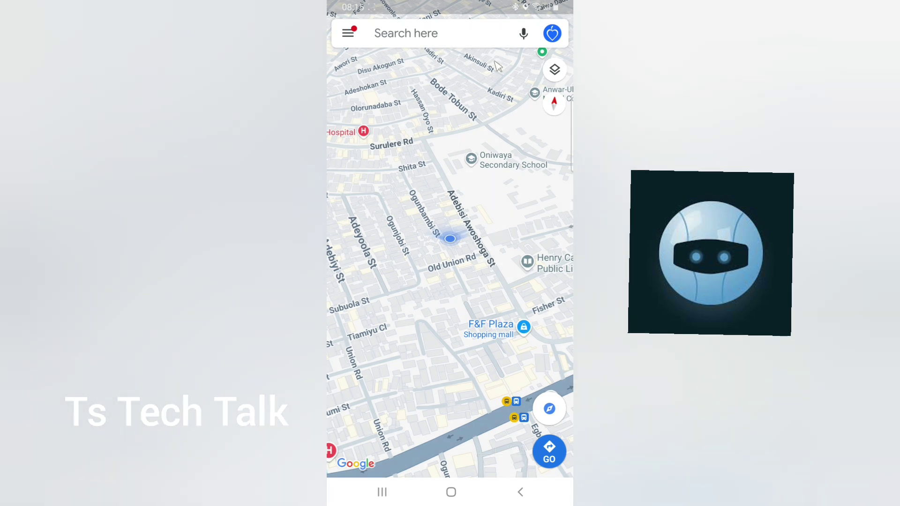
drag(492, 4, 327, 317)
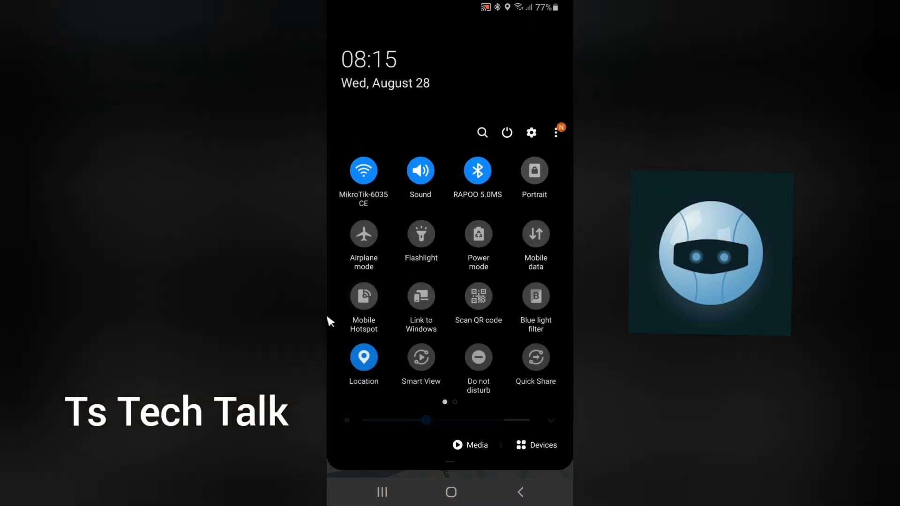
click(358, 387)
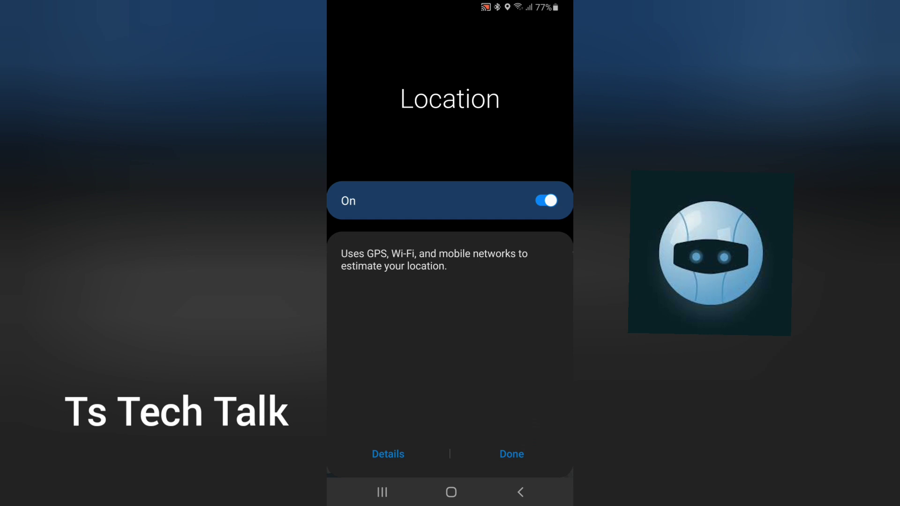
click(509, 456)
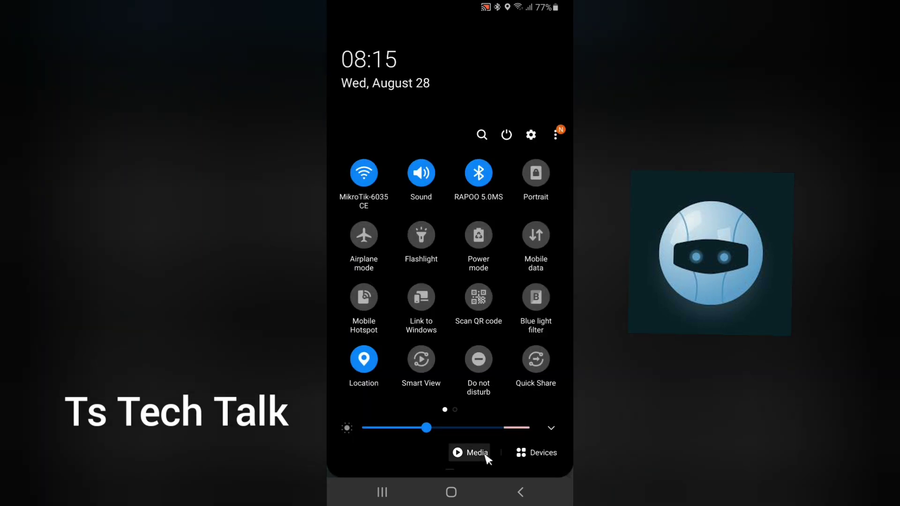
drag(488, 460, 461, 415)
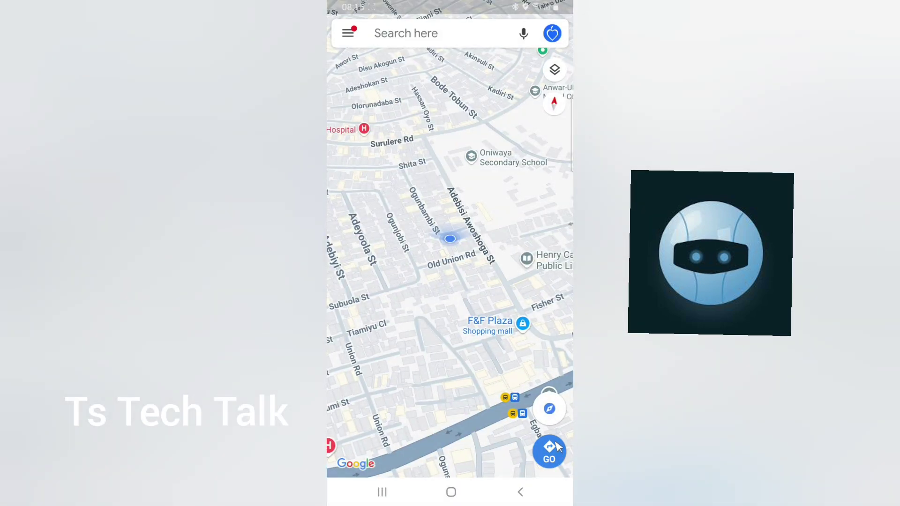
Get directions to Intrinsic Cafe with Your location kept as the starting point
click(553, 445)
click(486, 98)
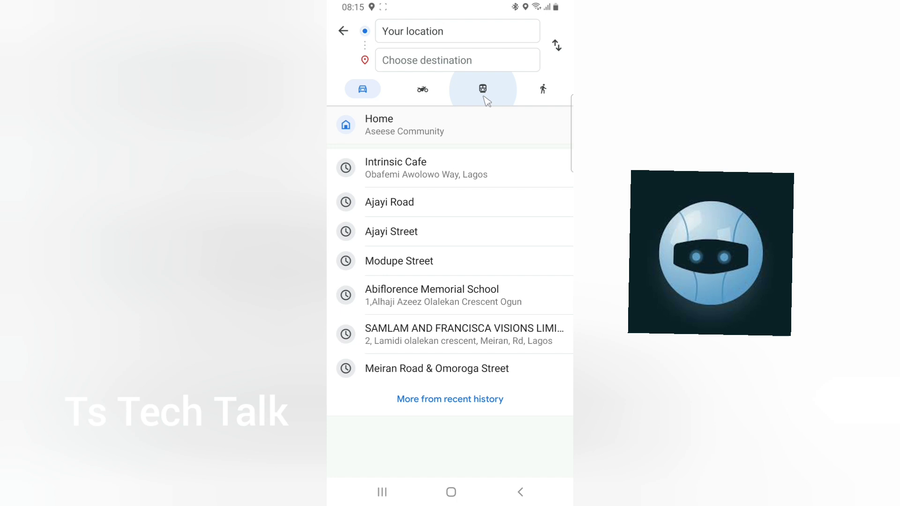
click(417, 180)
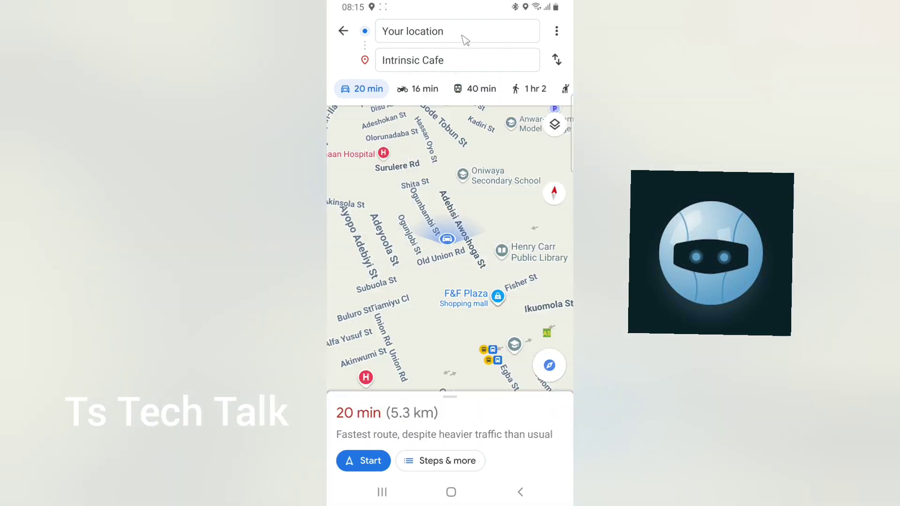
click(463, 35)
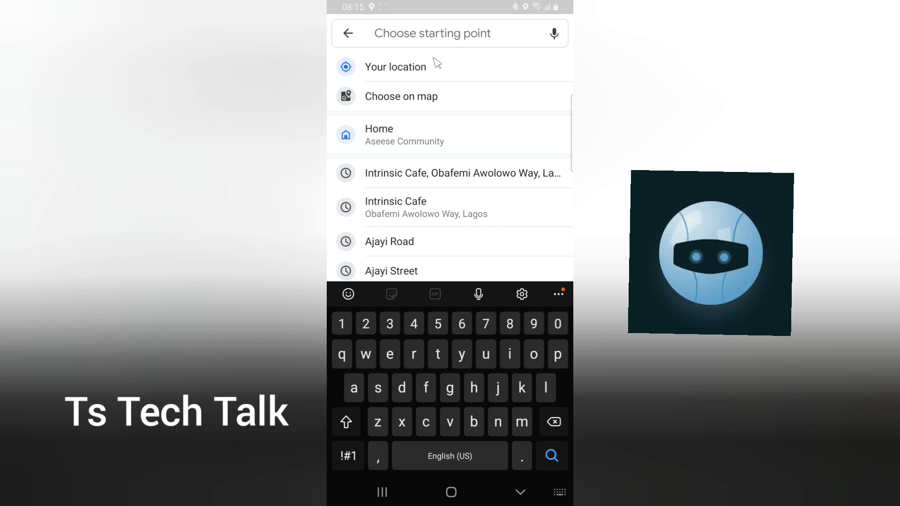
click(435, 63)
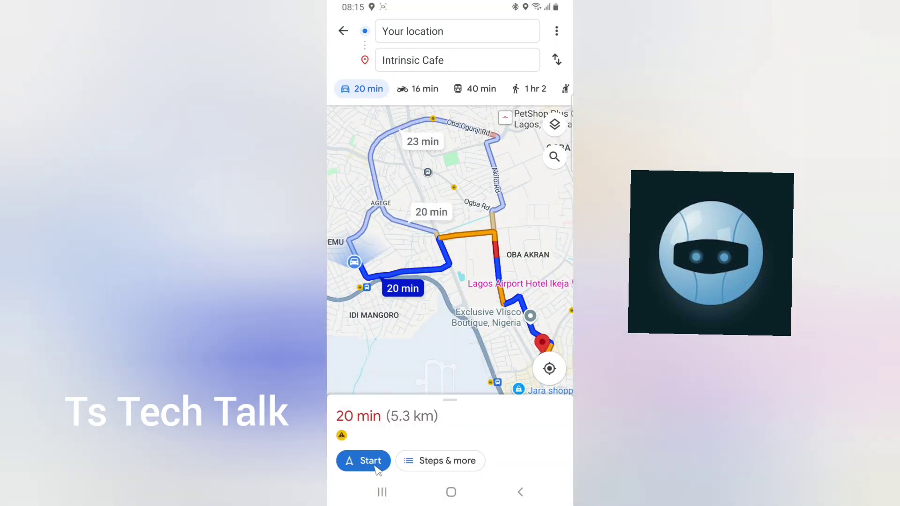
Start navigation on the 20 min, 5.3 km route, dismissing the welcome notice
click(376, 467)
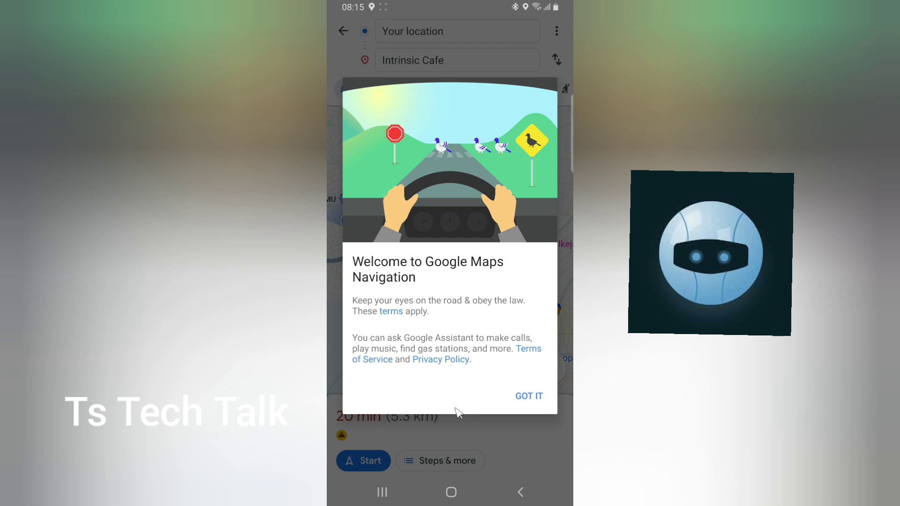
click(528, 396)
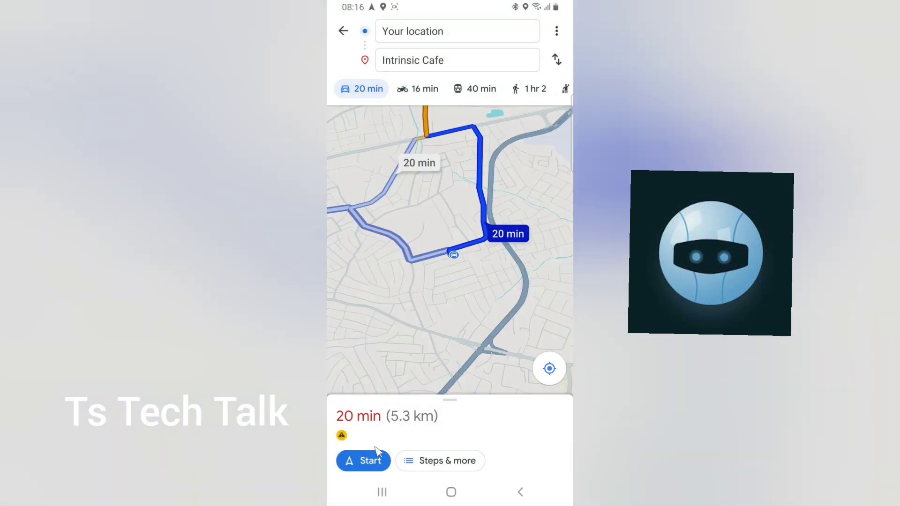
click(376, 461)
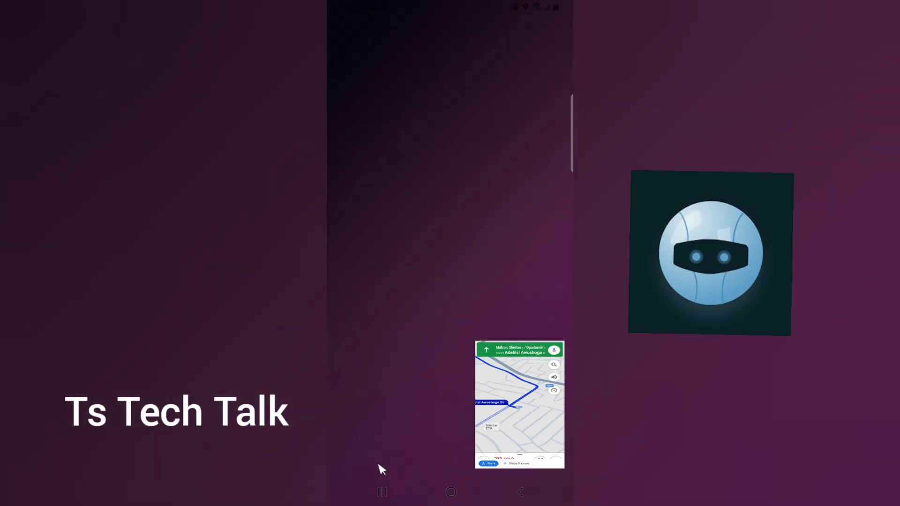
Close the floating Maps window and choose Exit navigation from the Maps notification
drag(376, 465, 537, 379)
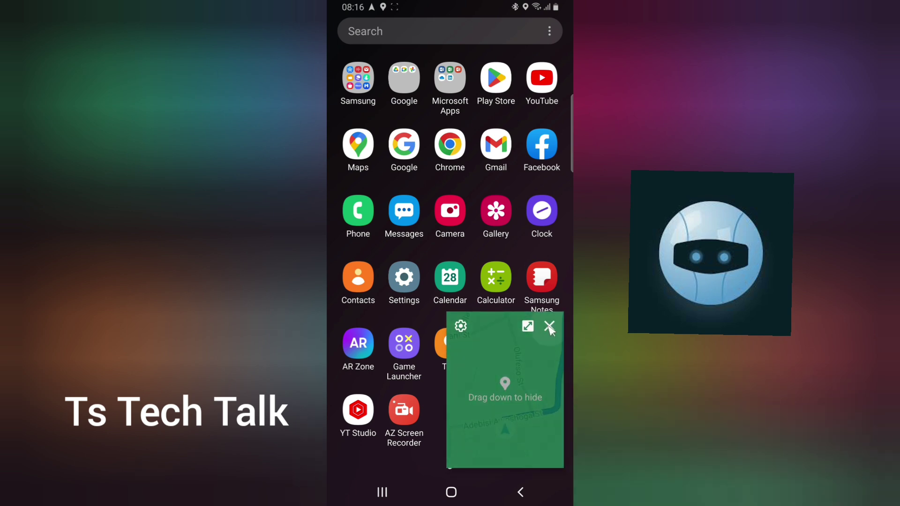
click(549, 327)
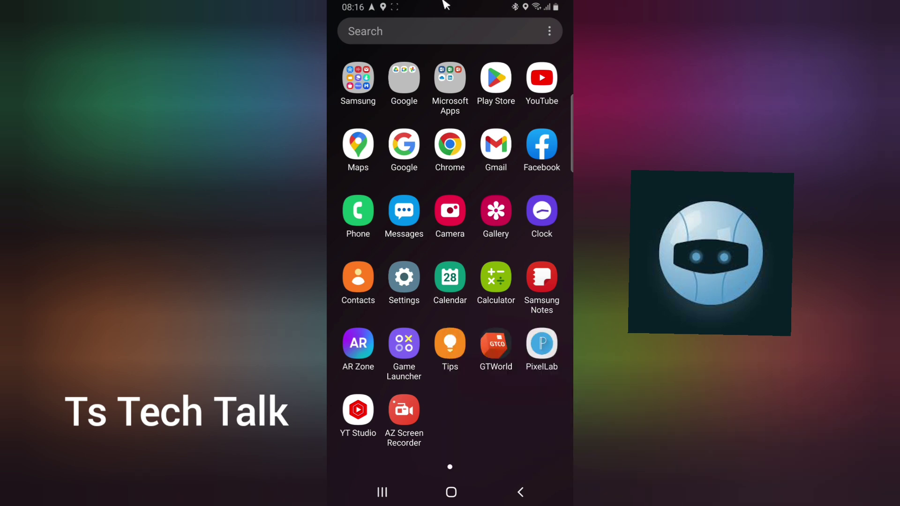
drag(445, 5, 445, 205)
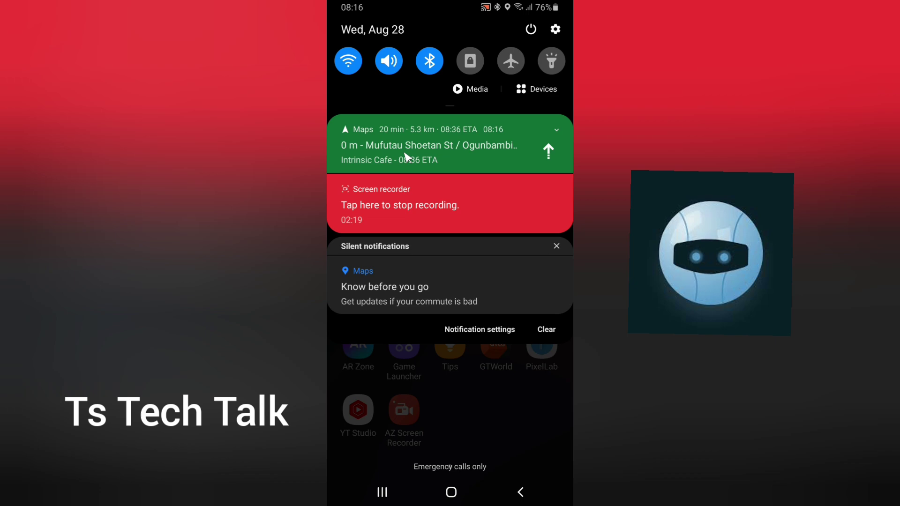
drag(404, 156, 375, 177)
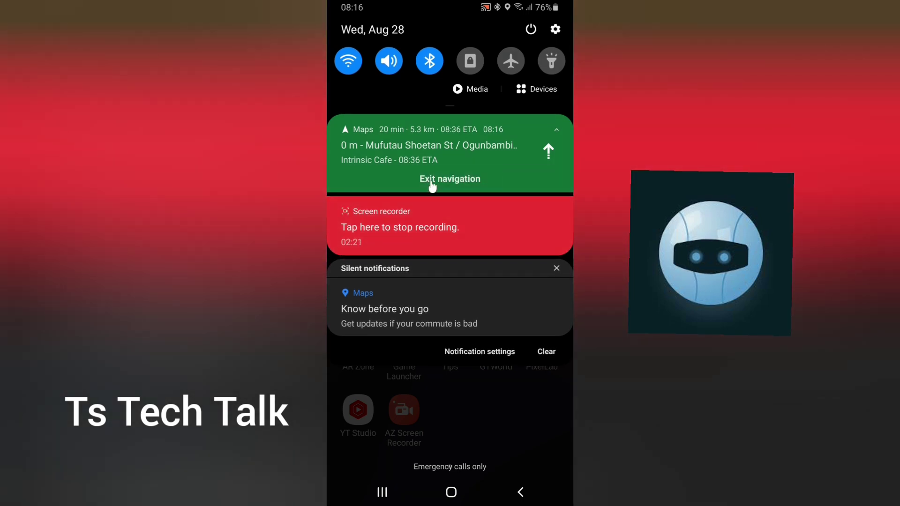
click(432, 186)
Confirm exiting navigation and reopen Location settings from Recents, where Maps is listed
click(474, 322)
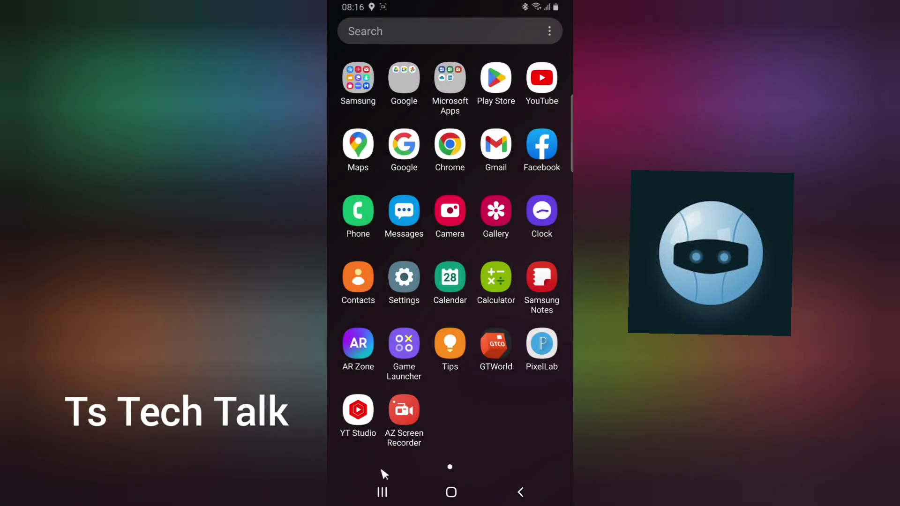
click(382, 491)
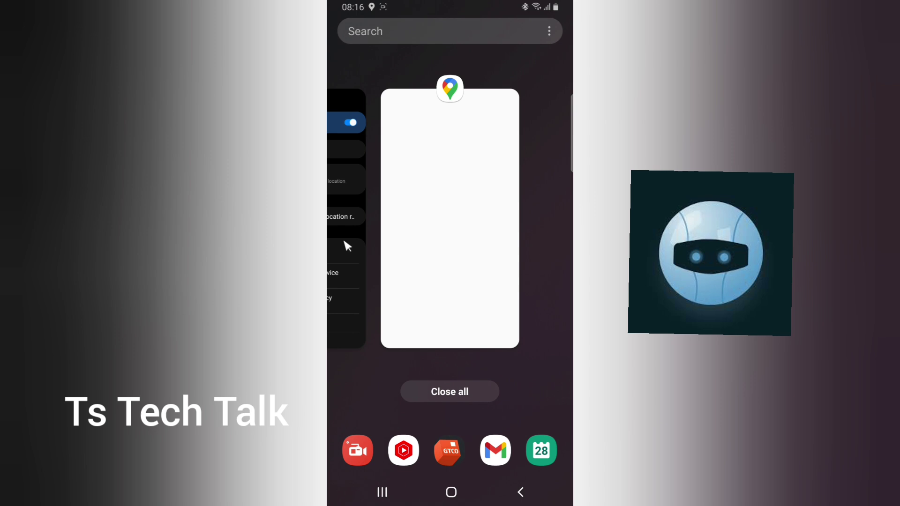
click(347, 246)
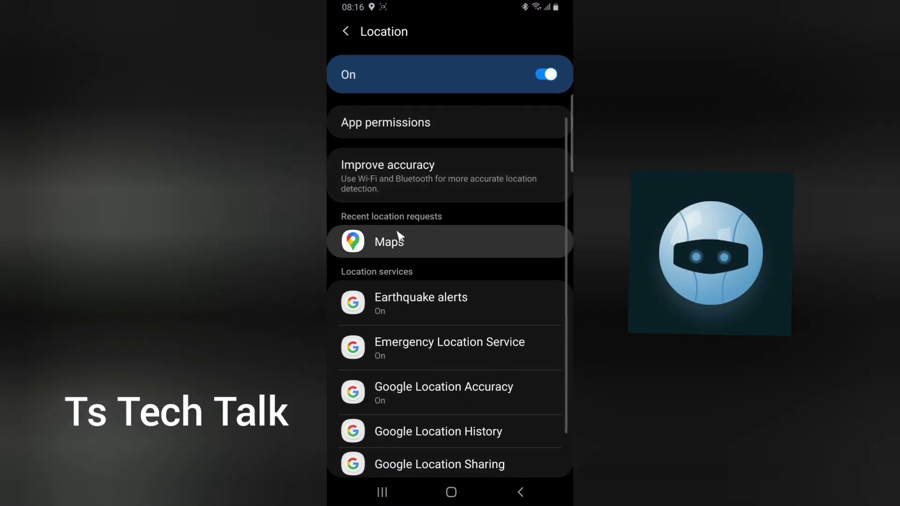
mouse_move(457, 212)
mouse_down()
mouse_move(365, 201)
mouse_move(328, 239)
mouse_move(363, 265)
mouse_move(462, 281)
mouse_move(467, 234)
mouse_move(452, 211)
mouse_up()
key(Escape)
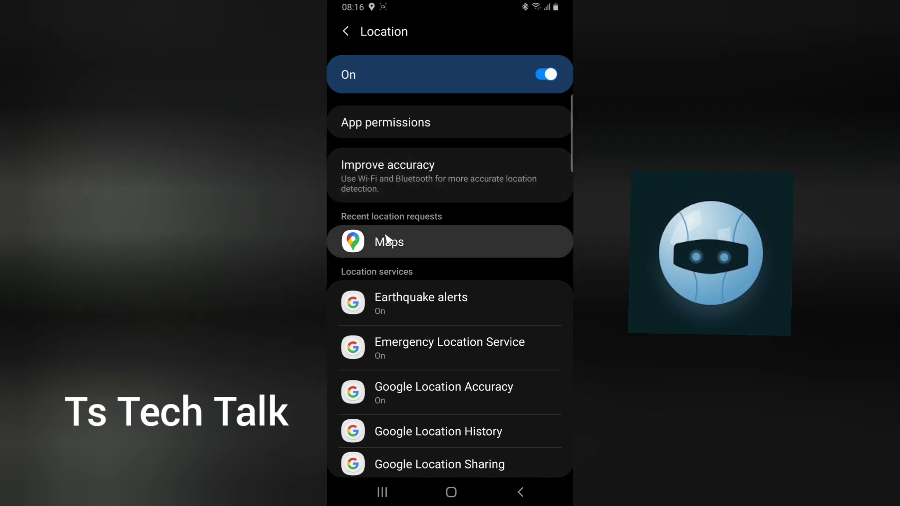
Set Maps' Location permission to Allow only while using the app, confirming Deny anyway
click(486, 251)
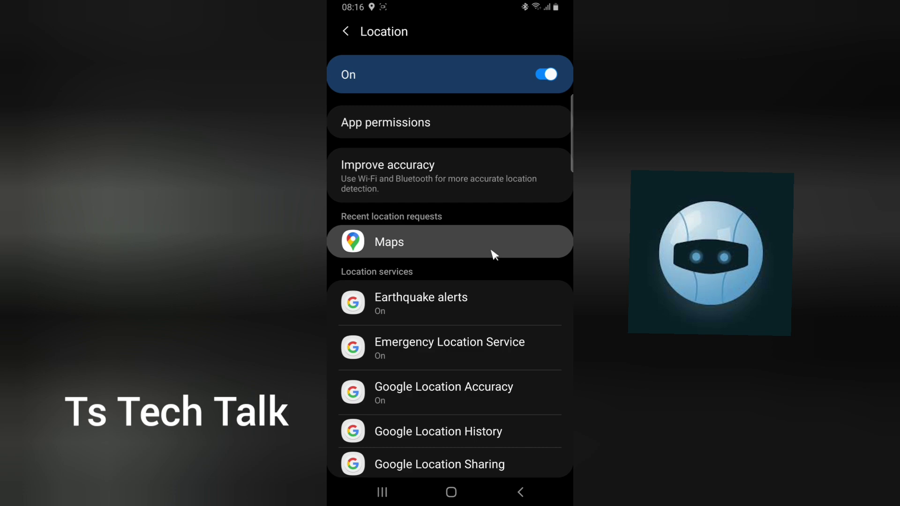
scroll(450, 248, down, 1)
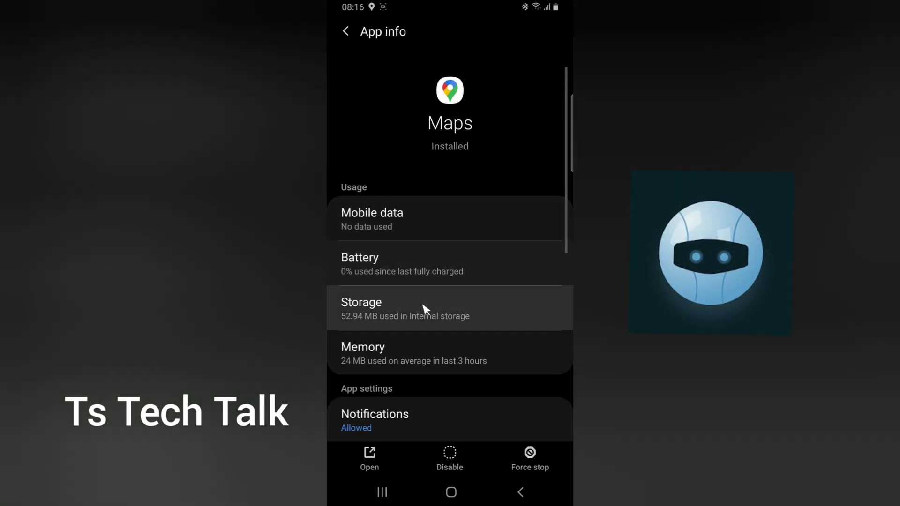
scroll(415, 359, down, 3)
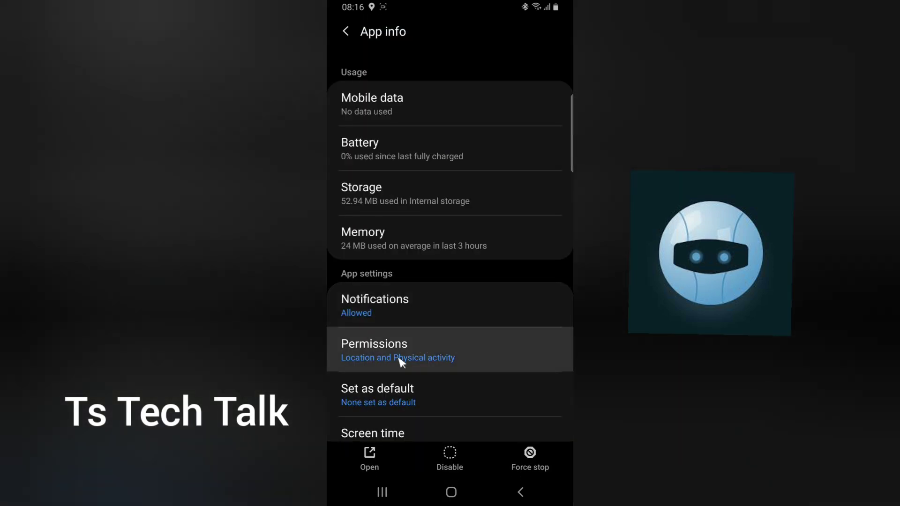
click(424, 358)
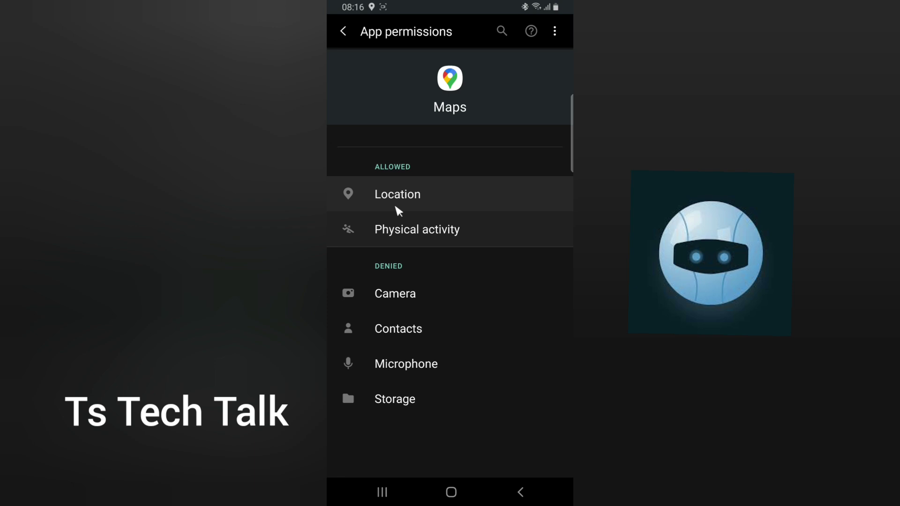
click(423, 204)
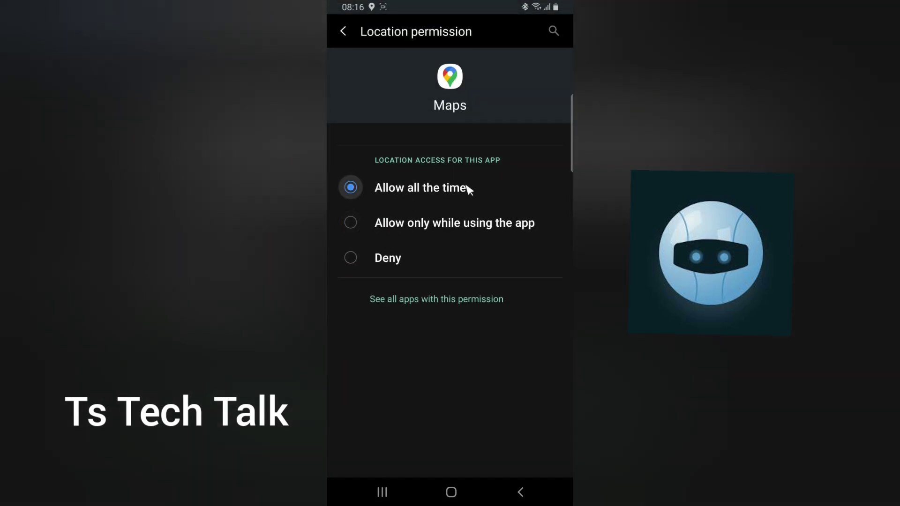
click(390, 226)
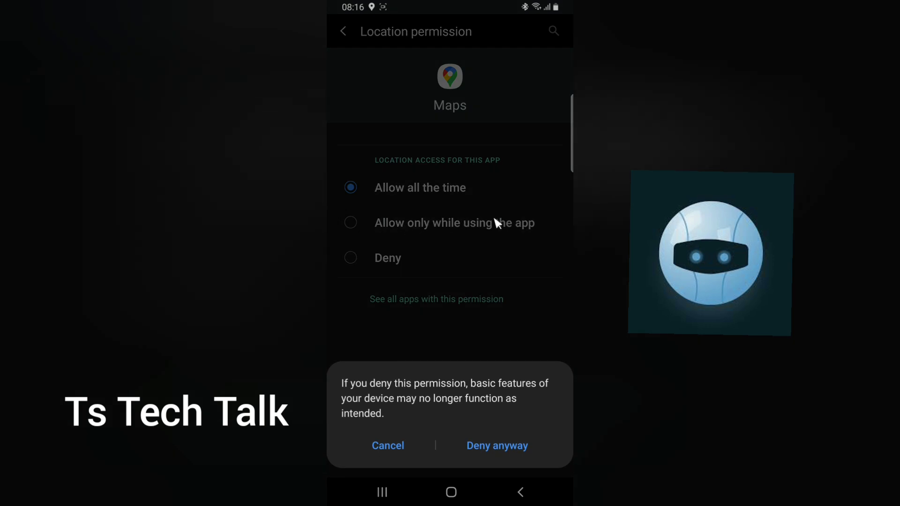
click(490, 462)
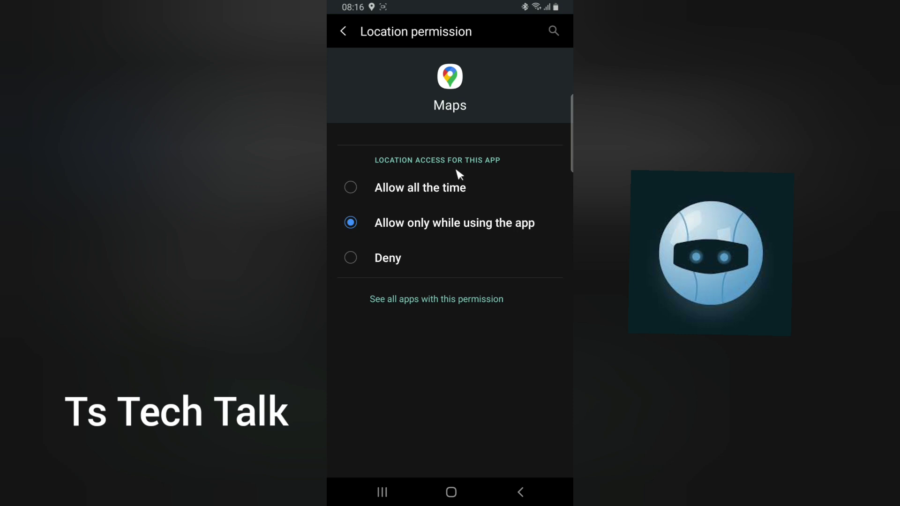
click(355, 44)
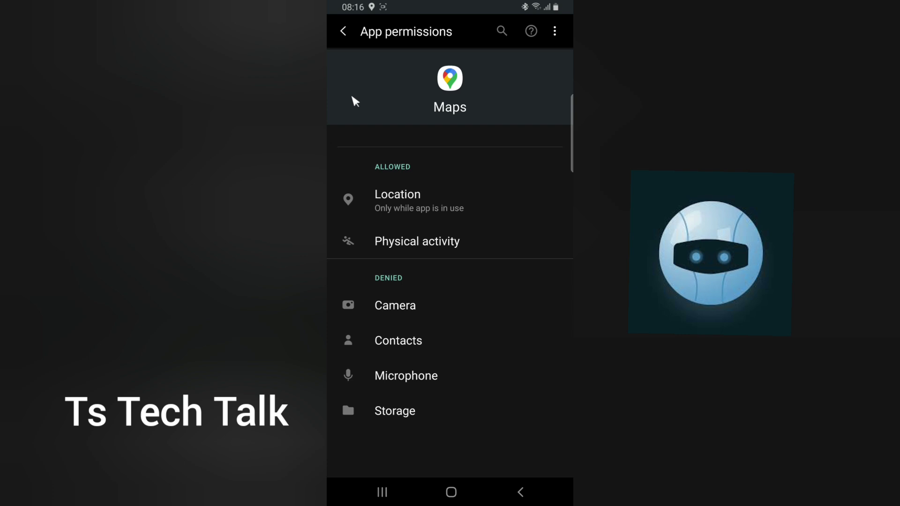
Back out of Maps' app info and close all recent apps
click(344, 31)
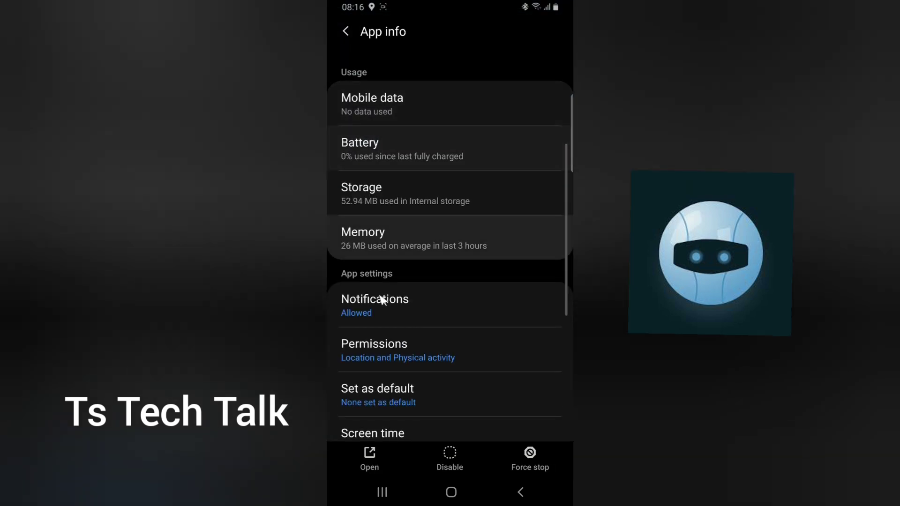
click(345, 31)
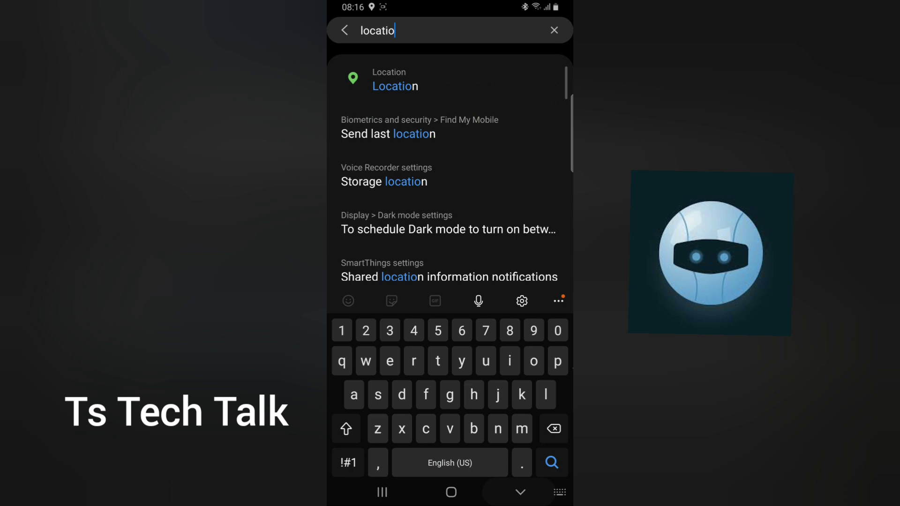
click(382, 492)
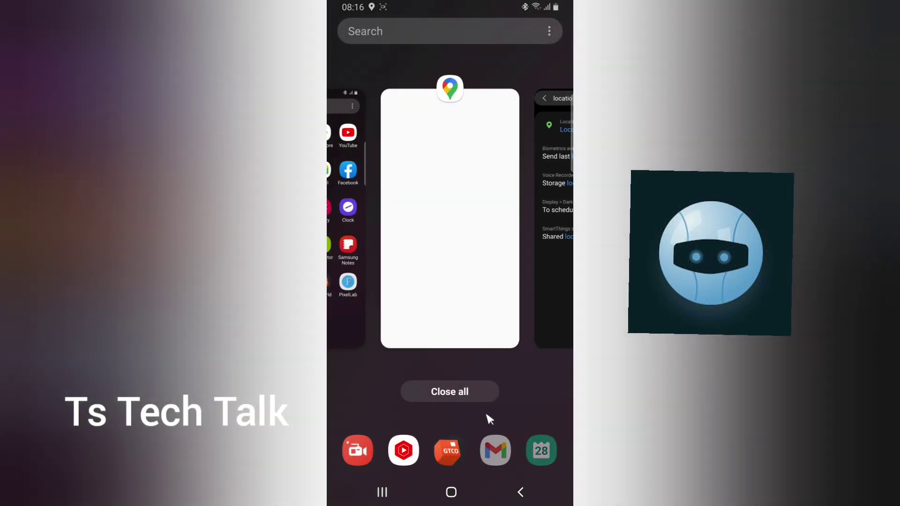
click(480, 399)
Reopen Settings and rerun the earlier 'Permission manager' search
drag(513, 354, 508, 216)
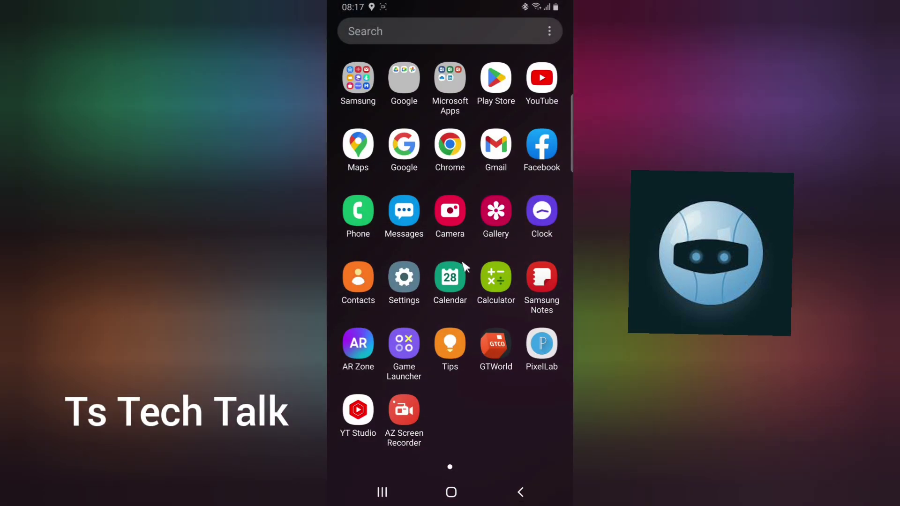
click(412, 286)
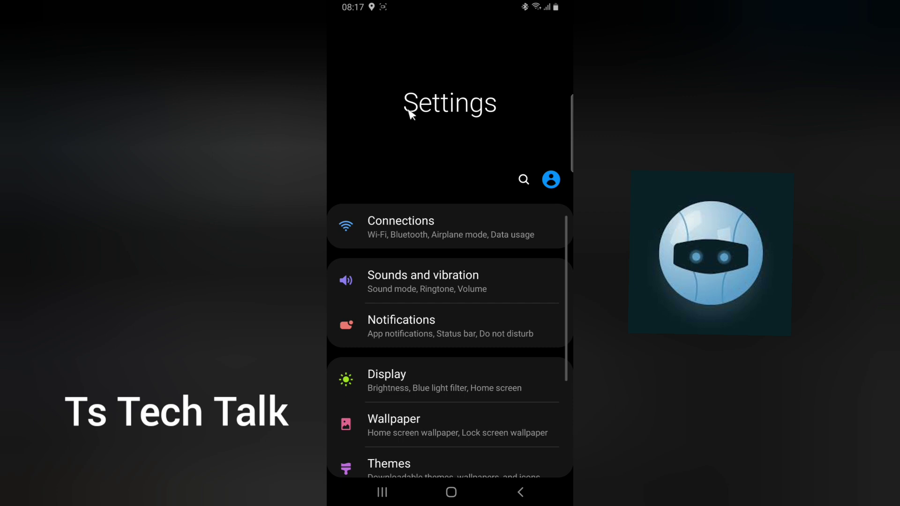
click(521, 179)
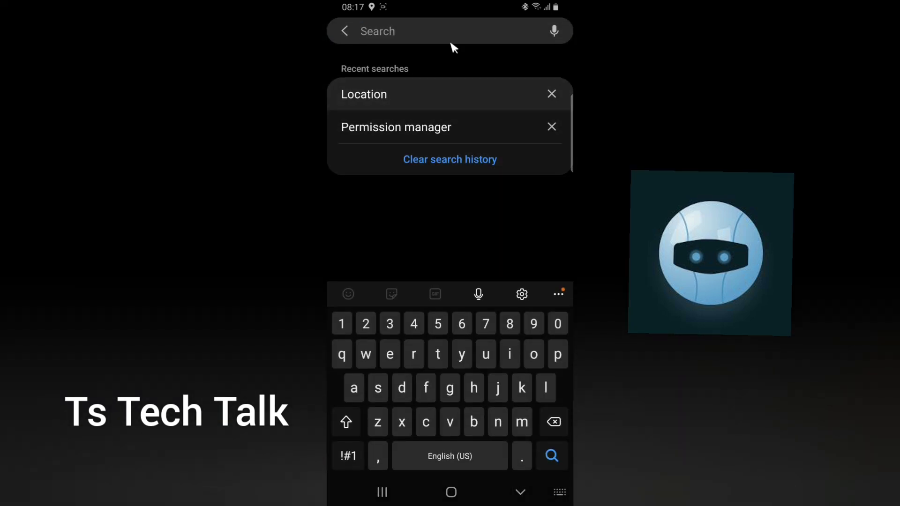
click(415, 120)
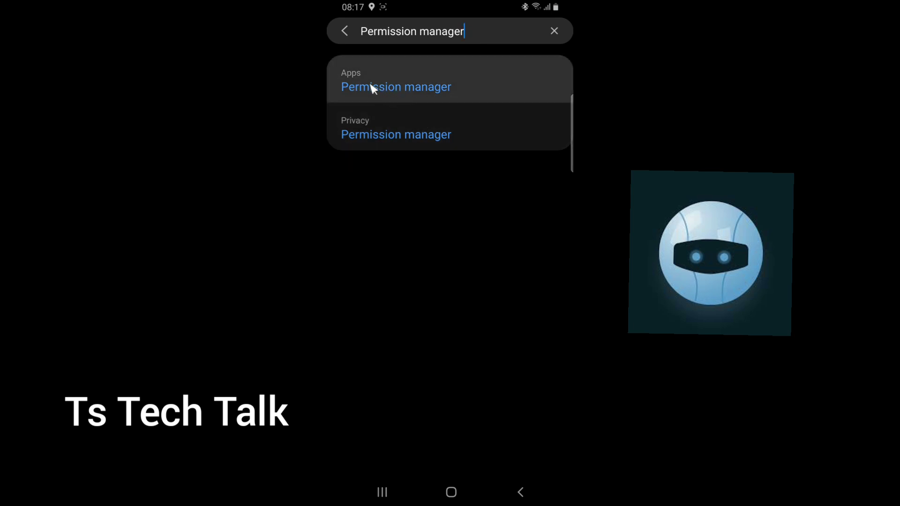
Open Apps > Permission manager > Location, showing Google allowed all the time and Chrome, Maps while in use
click(363, 88)
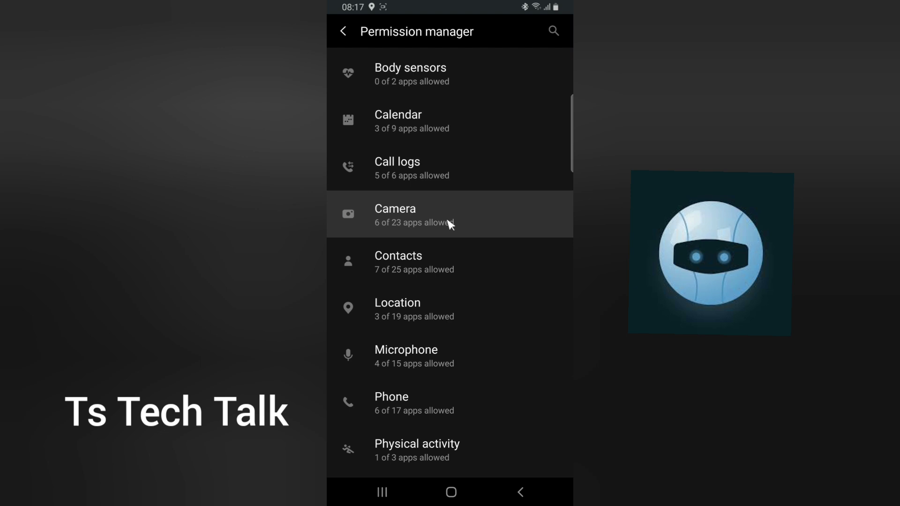
scroll(485, 269, down, 1)
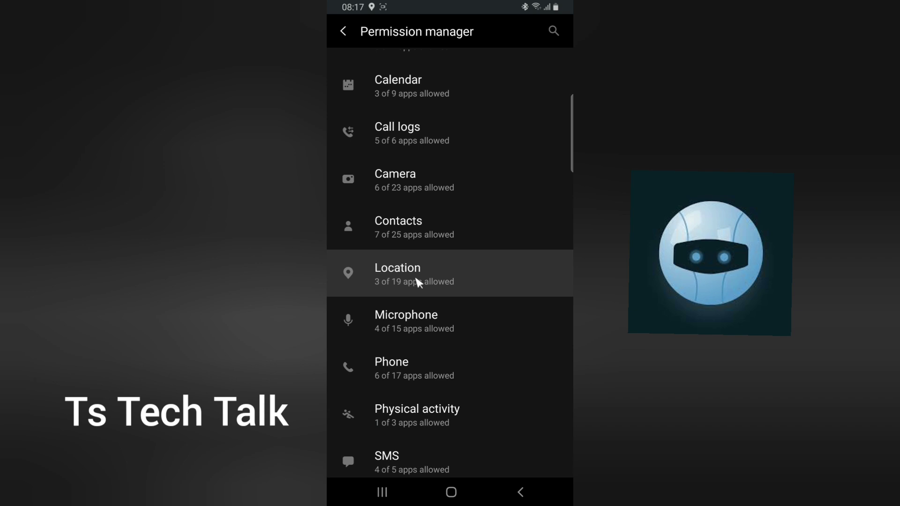
click(446, 277)
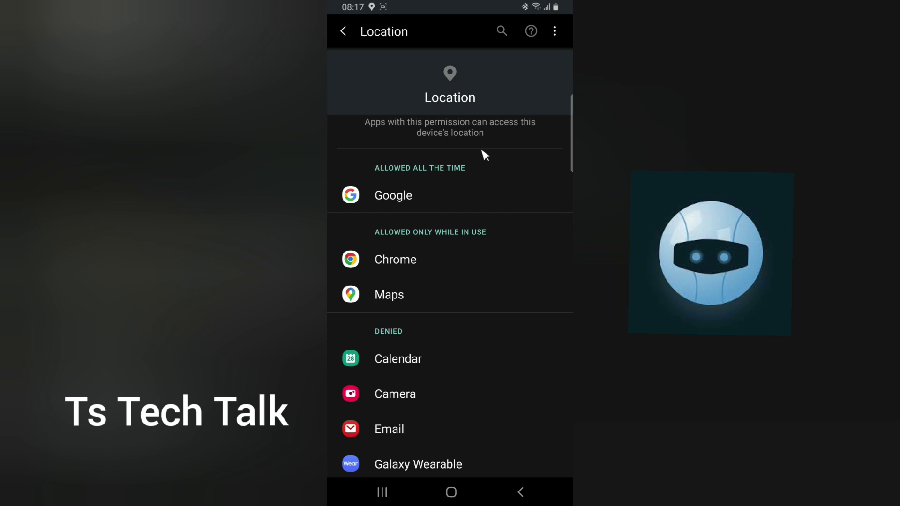
mouse_move(482, 169)
mouse_down()
mouse_move(392, 165)
mouse_move(345, 176)
mouse_move(330, 201)
mouse_move(438, 207)
mouse_move(482, 168)
mouse_up()
mouse_move(430, 236)
mouse_down()
mouse_move(367, 231)
mouse_move(328, 258)
mouse_move(331, 287)
mouse_move(371, 309)
mouse_move(444, 275)
mouse_move(435, 240)
mouse_up()
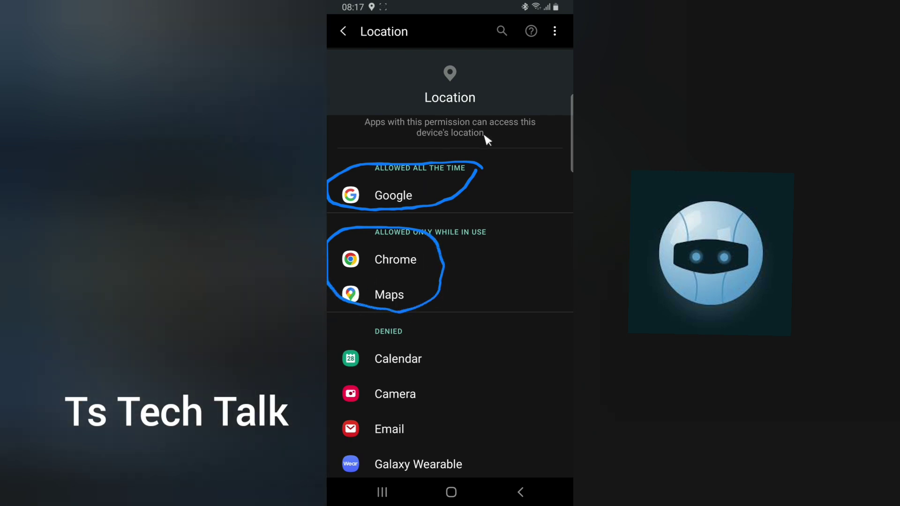
Change Google's location access to Allow only while using the app, confirming Deny anyway
click(379, 268)
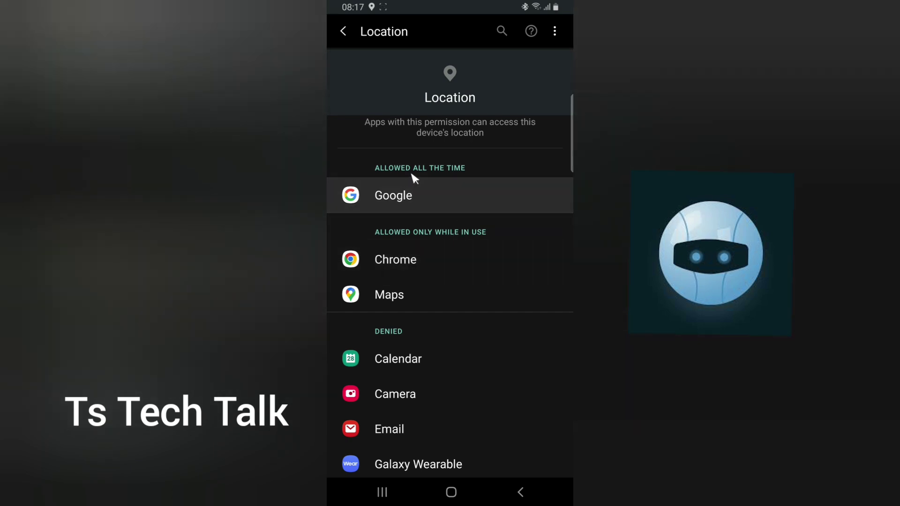
click(416, 200)
click(402, 231)
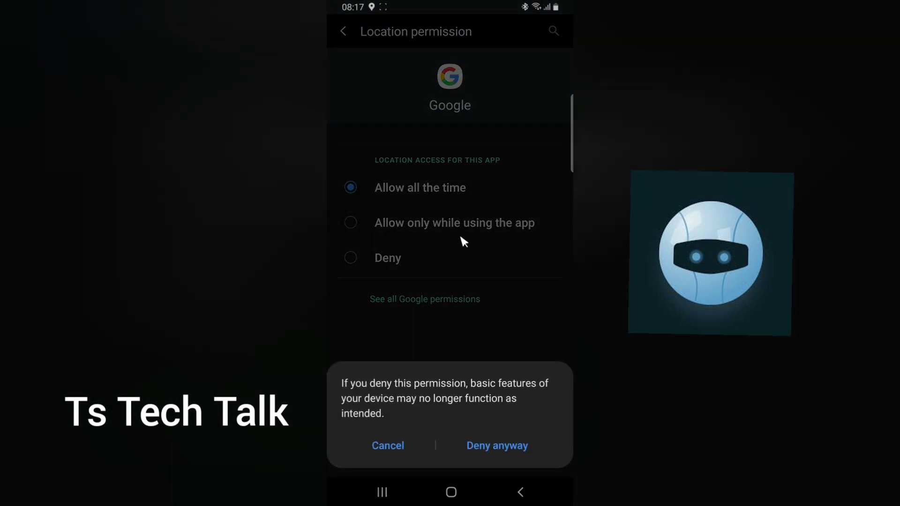
click(499, 449)
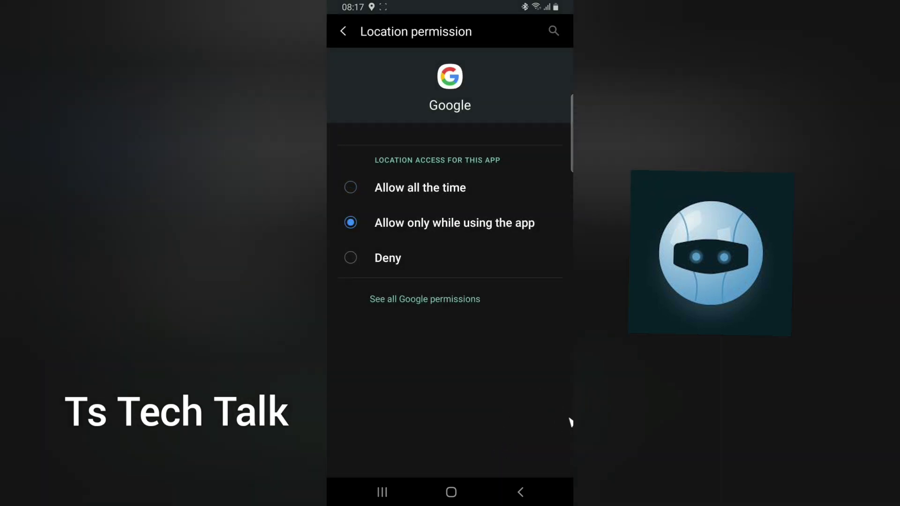
click(456, 185)
click(354, 32)
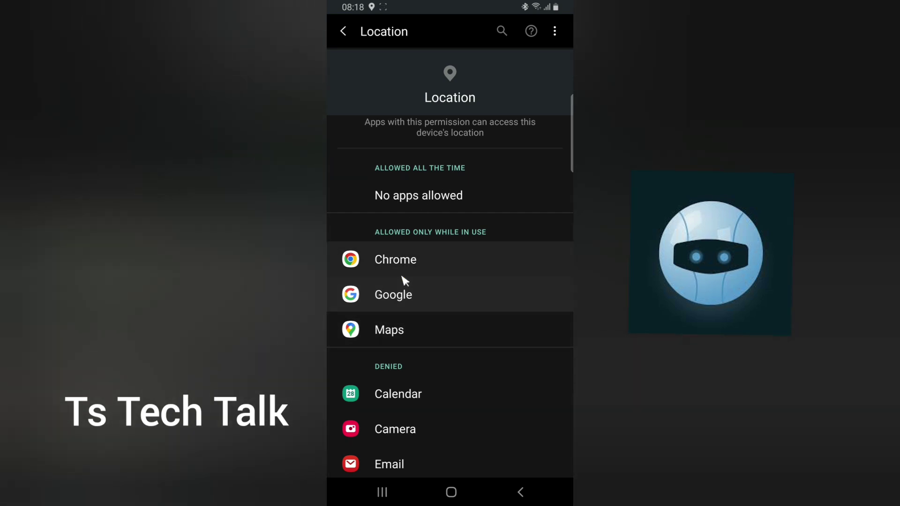
click(401, 266)
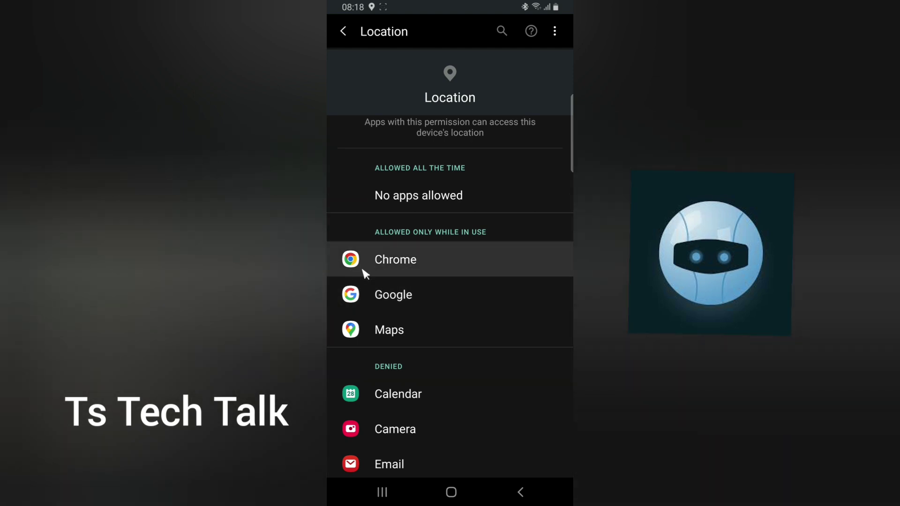
click(438, 259)
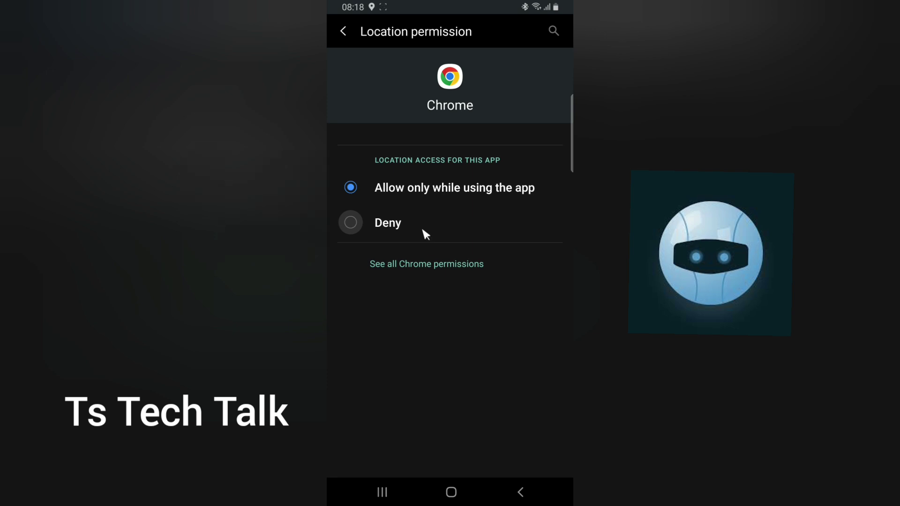
click(343, 31)
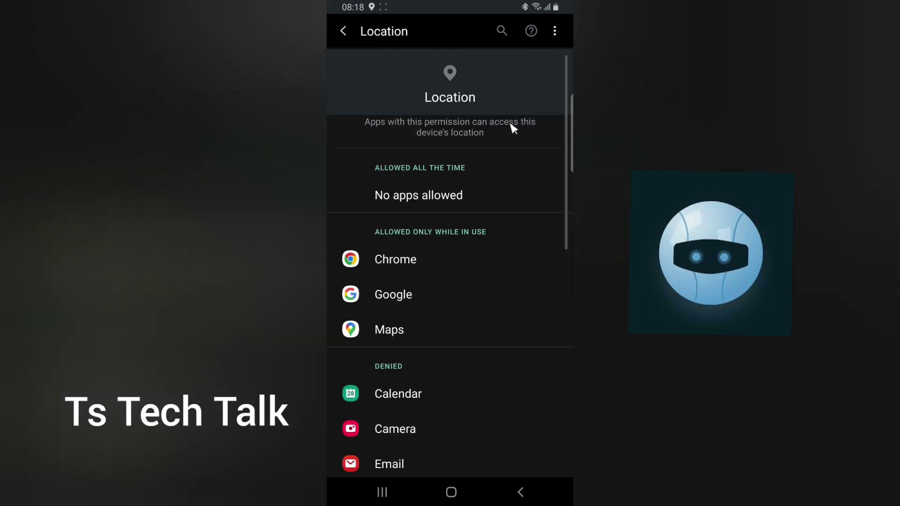